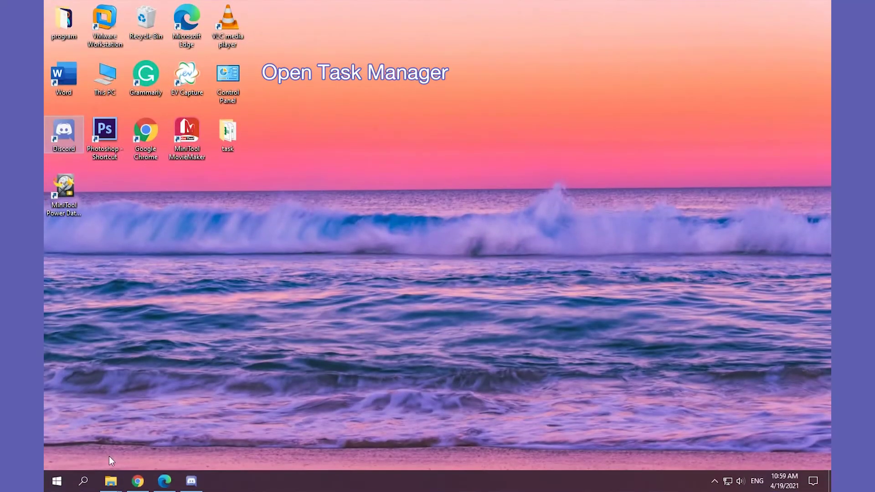
End the Discord (32 bit) task in Task Manager, then close Task Manager.
{"action": "key", "text": "super+s"}
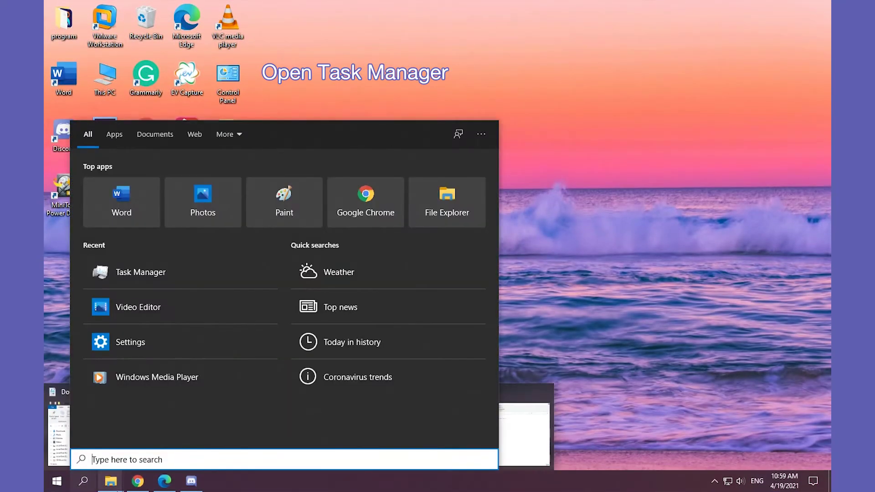
{"action": "type", "text": "task"}
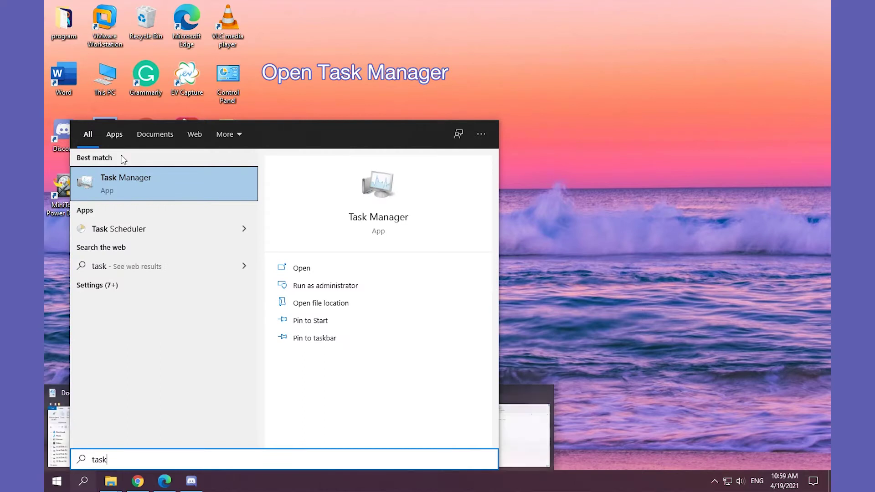
{"action": "left_click", "coordinate": [135, 179]}
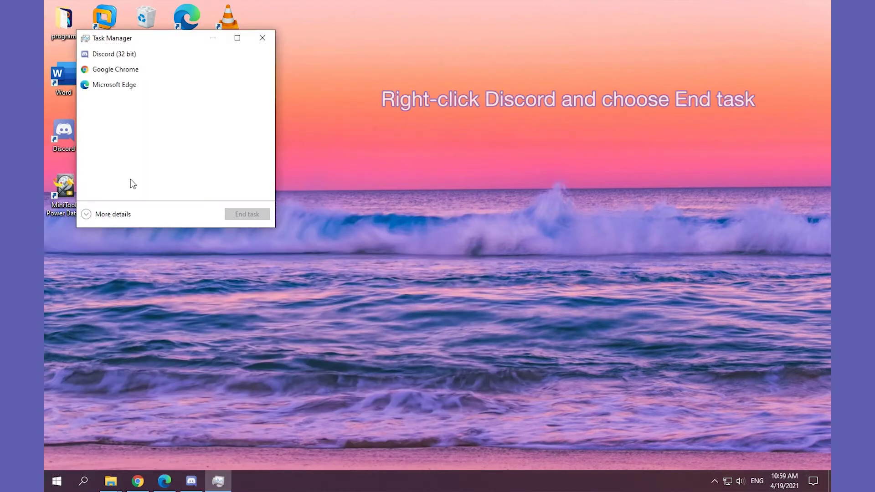
{"action": "right_click", "coordinate": [139, 57]}
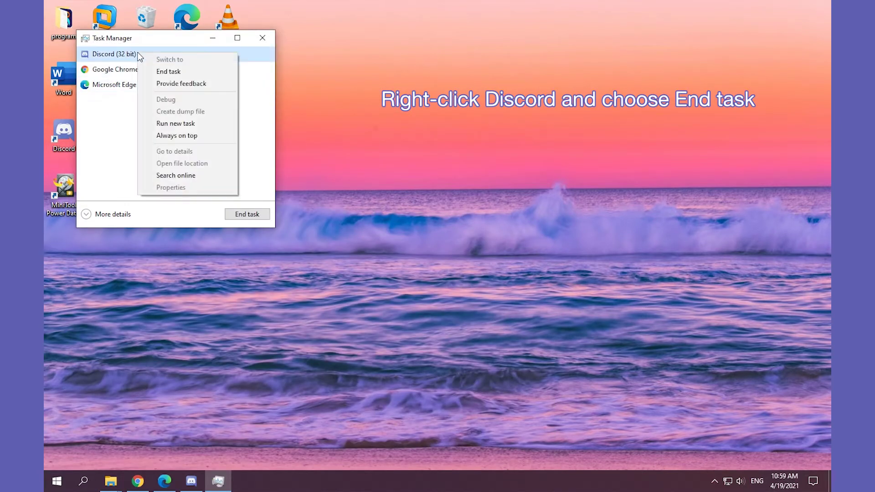
{"action": "left_click", "coordinate": [177, 73]}
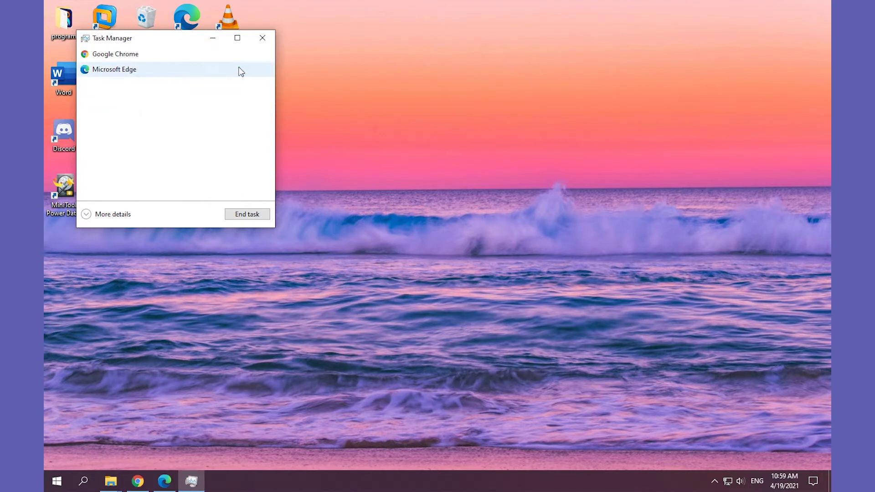
{"action": "left_click", "coordinate": [266, 42]}
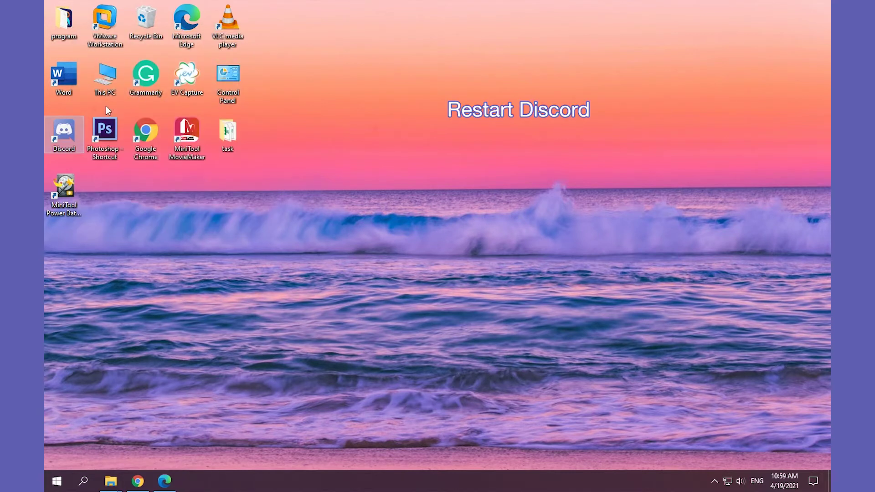
Relaunch Discord from its desktop shortcut.
{"action": "double_click", "coordinate": [65, 130]}
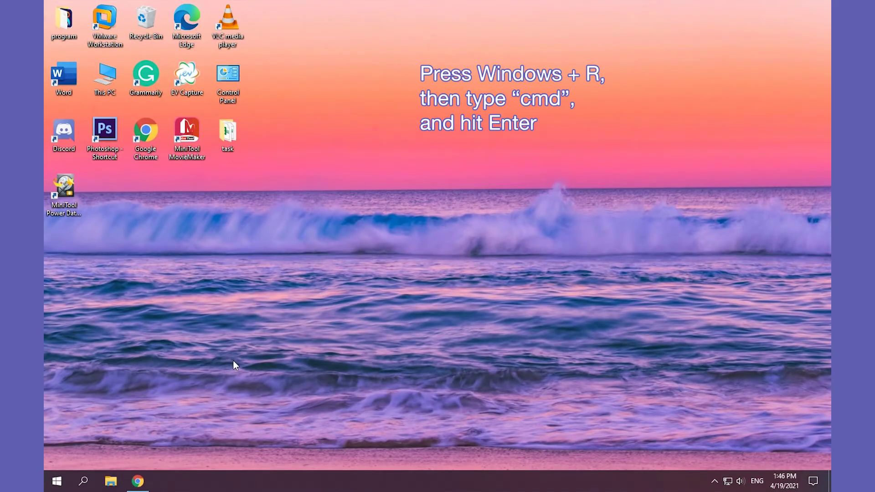
Force-kill all Discord processes with 'taskkill /F /IM discord.exe', then restart Discord from the desktop.
{"action": "key", "text": "super+r"}
{"action": "type", "text": "cmd"}
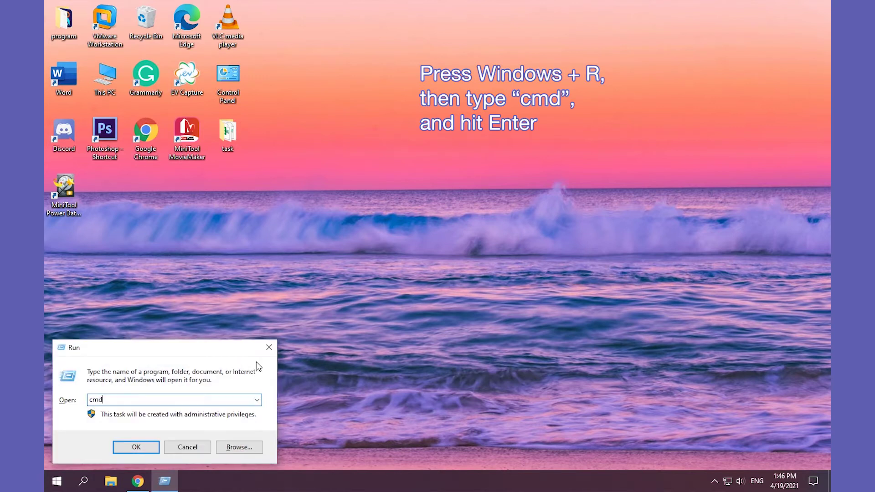
{"action": "key", "text": "Return"}
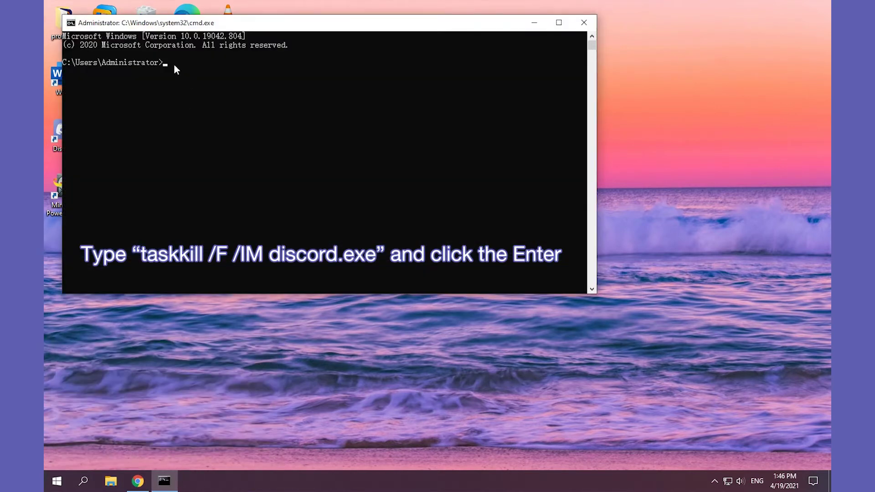
{"action": "type", "text": "taskkill /F /IM discord.exe"}
{"action": "key", "text": "Return"}
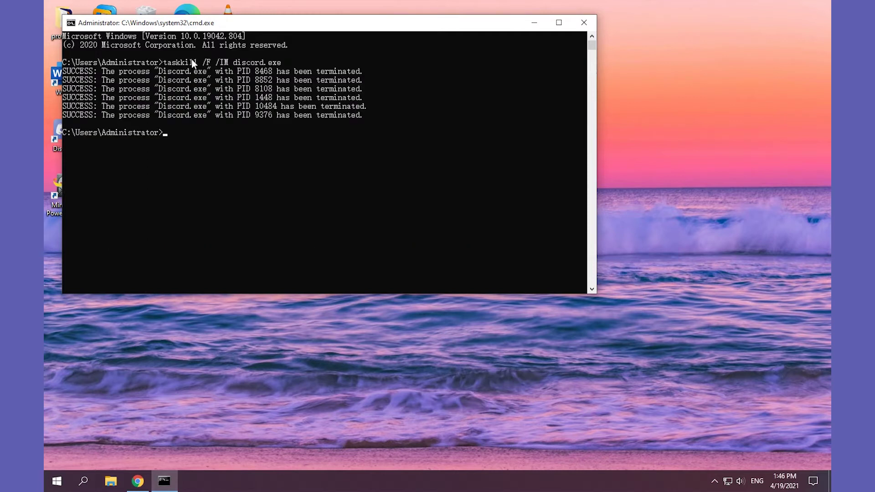
{"action": "left_click", "coordinate": [590, 23]}
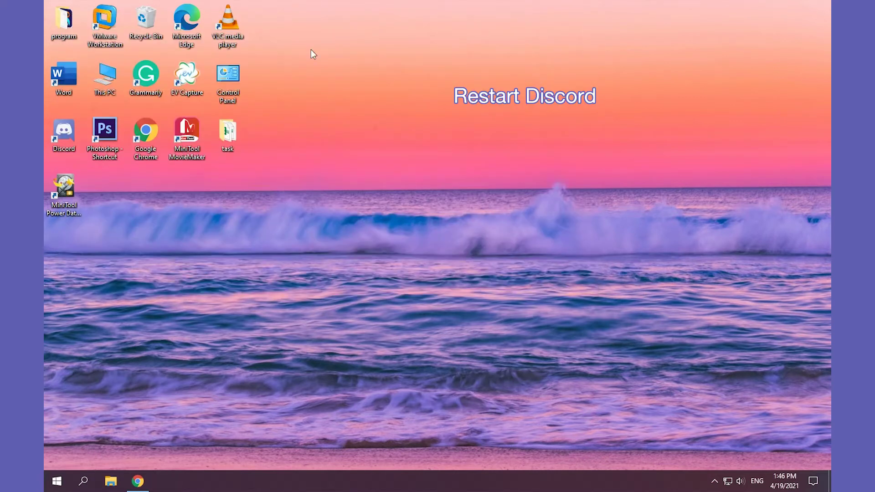
{"action": "double_click", "coordinate": [61, 132]}
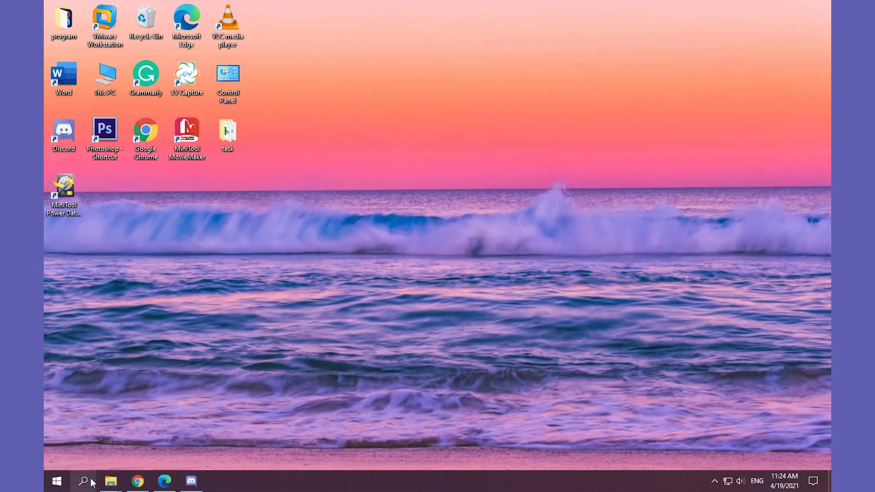
Run 'sfc /scannow' in Command Prompt opened as administrator.
{"action": "left_click", "coordinate": [87, 481]}
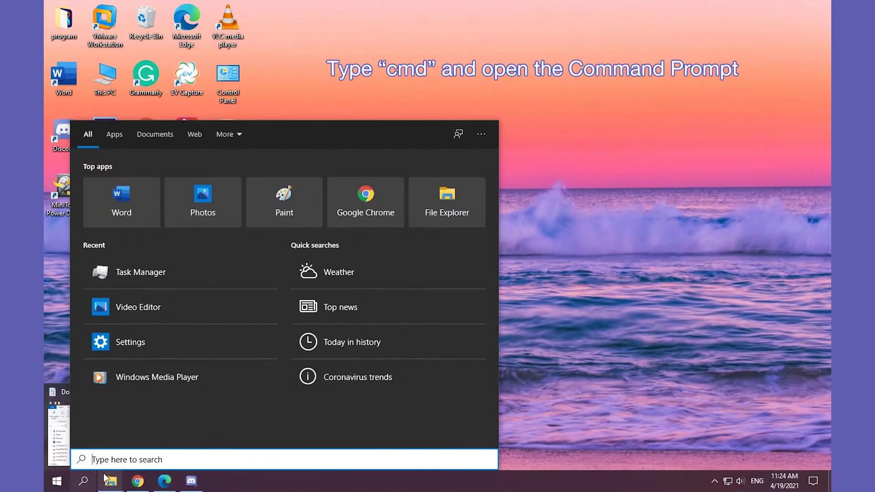
{"action": "type", "text": "cmd"}
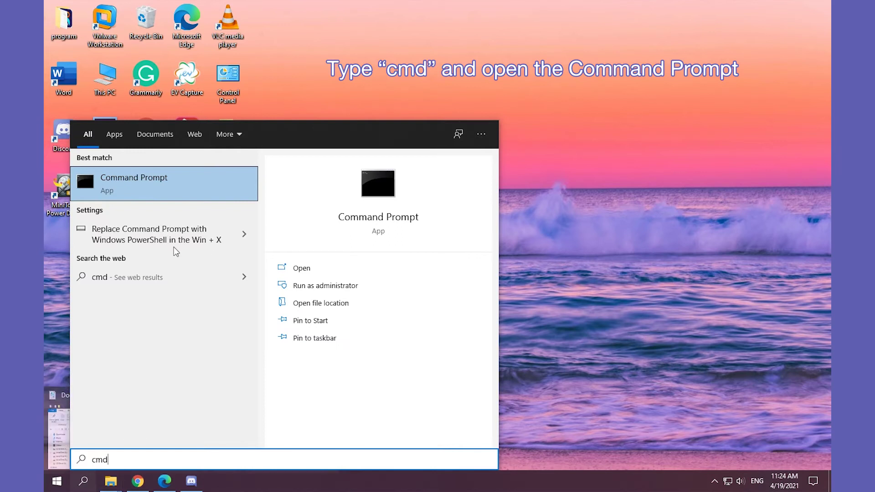
{"action": "right_click", "coordinate": [151, 182]}
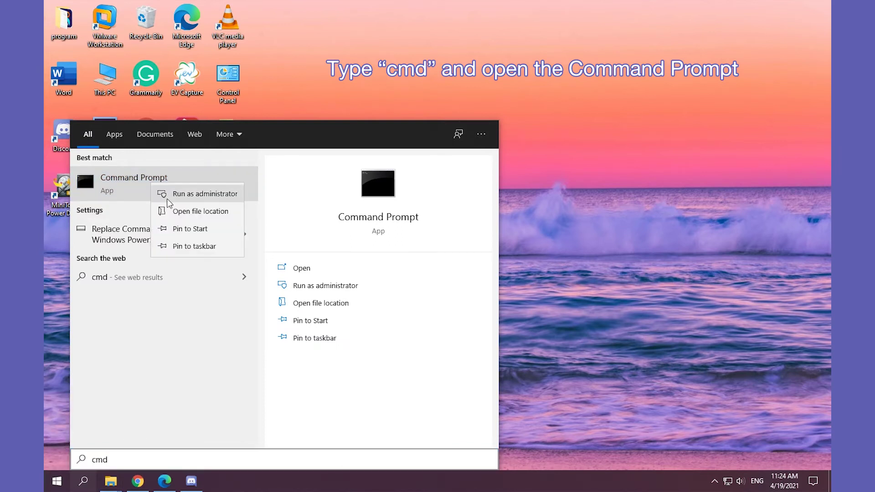
{"action": "left_click", "coordinate": [168, 197]}
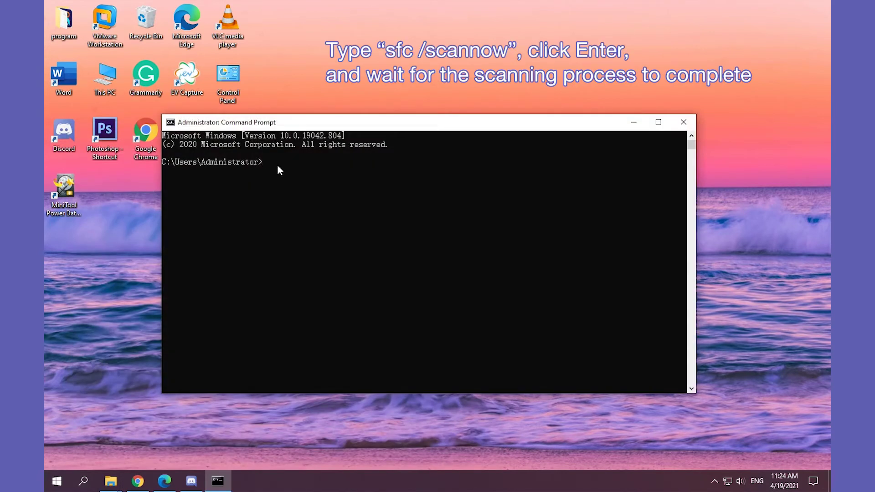
{"action": "type", "text": "sfc /scannow"}
{"action": "key", "text": "Return"}
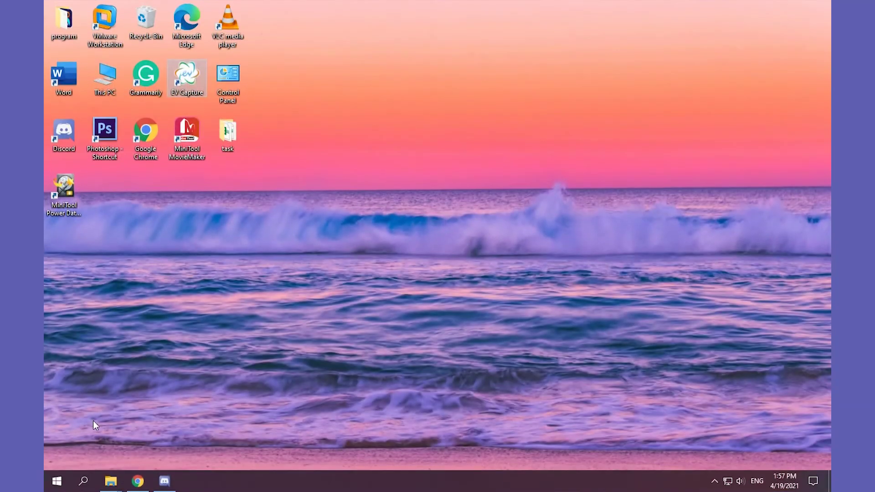
Uninstall Discord from the Settings installed apps list and confirm the removal.
{"action": "left_click", "coordinate": [88, 487]}
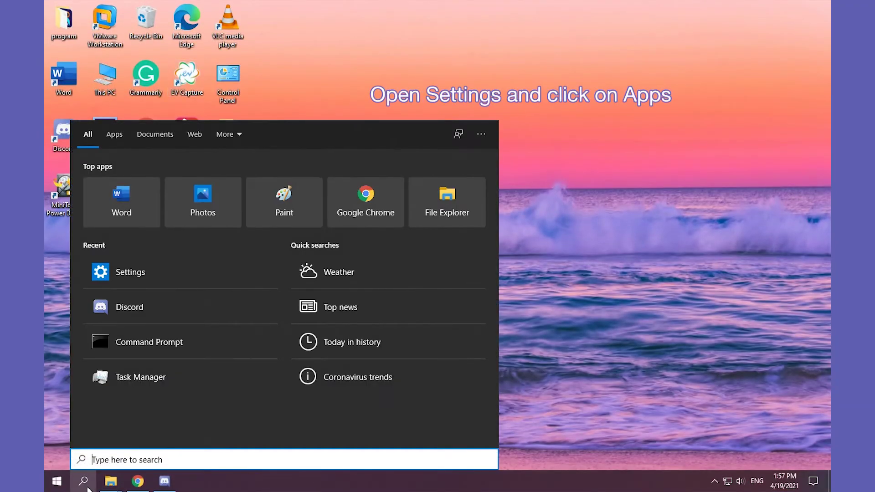
{"action": "type", "text": "settings"}
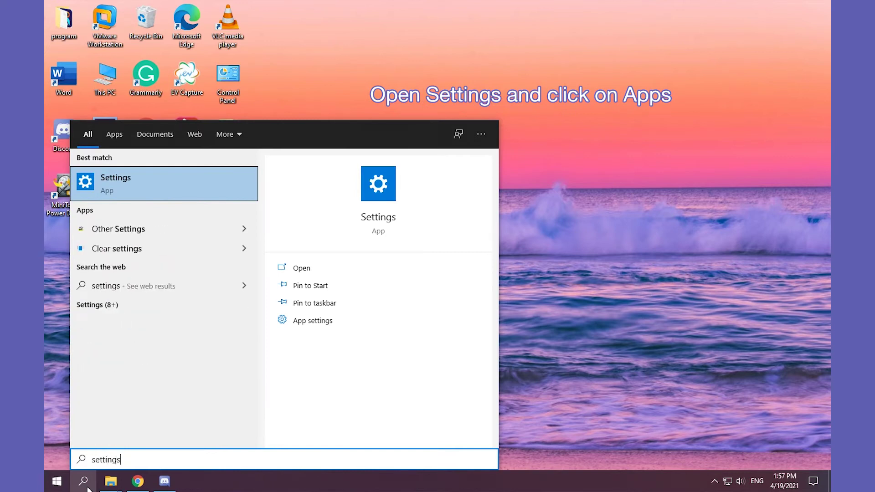
{"action": "left_click", "coordinate": [148, 180]}
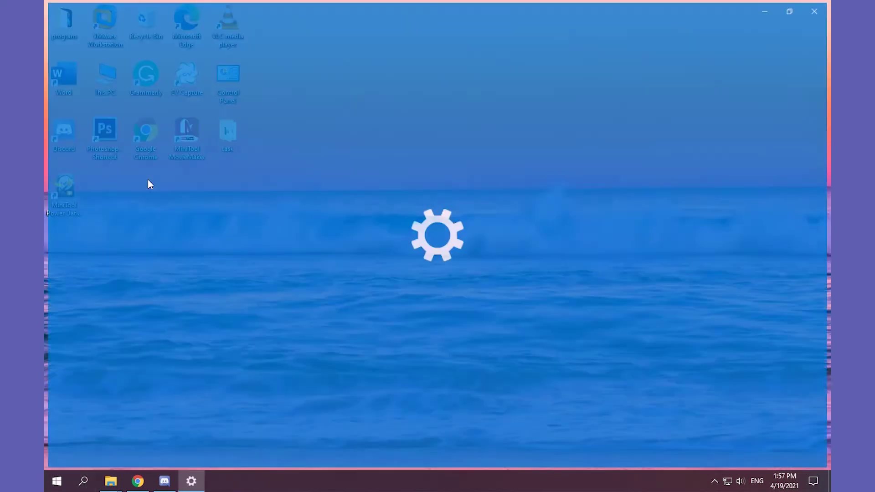
{"action": "left_click", "coordinate": [148, 181]}
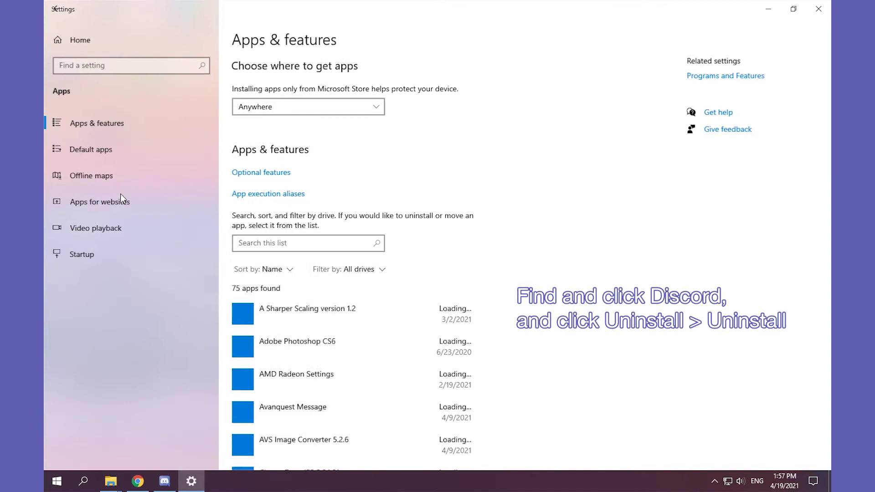
{"action": "scroll", "coordinate": [330, 367], "scroll_direction": "down", "scroll_amount": 3}
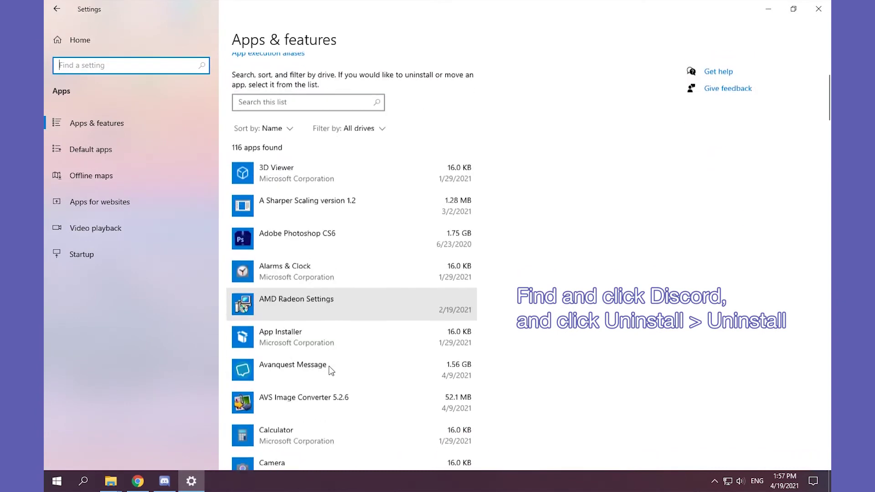
{"action": "scroll", "coordinate": [331, 370], "scroll_direction": "down", "scroll_amount": 3}
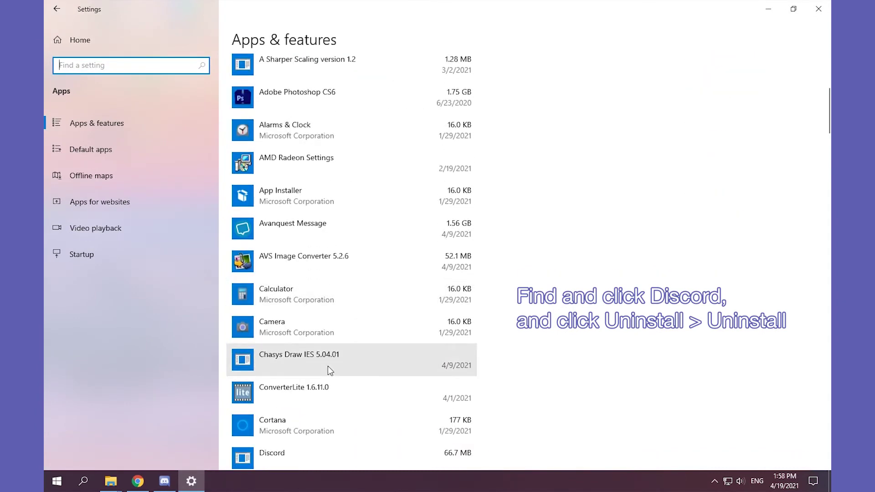
{"action": "left_click", "coordinate": [292, 457]}
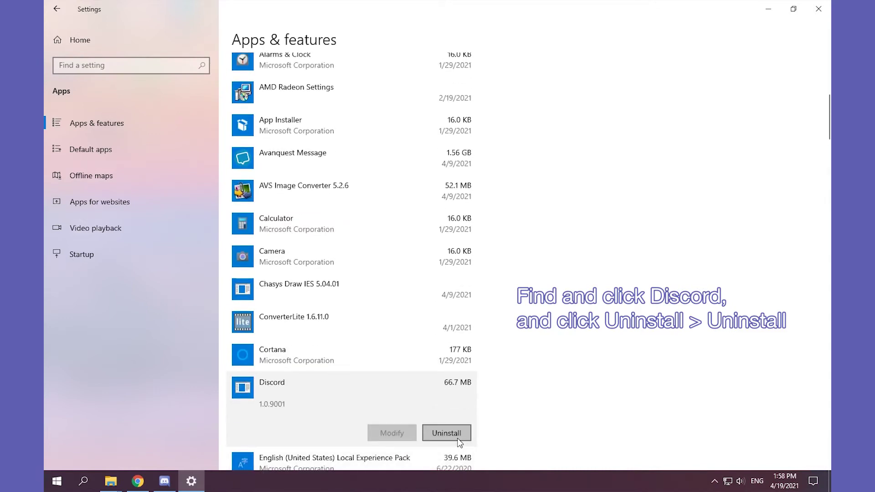
{"action": "left_click", "coordinate": [460, 438]}
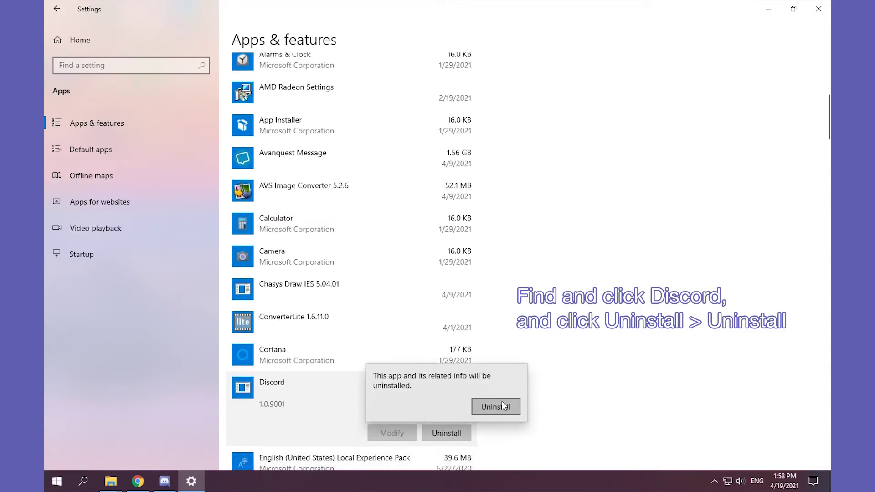
{"action": "left_click", "coordinate": [501, 405]}
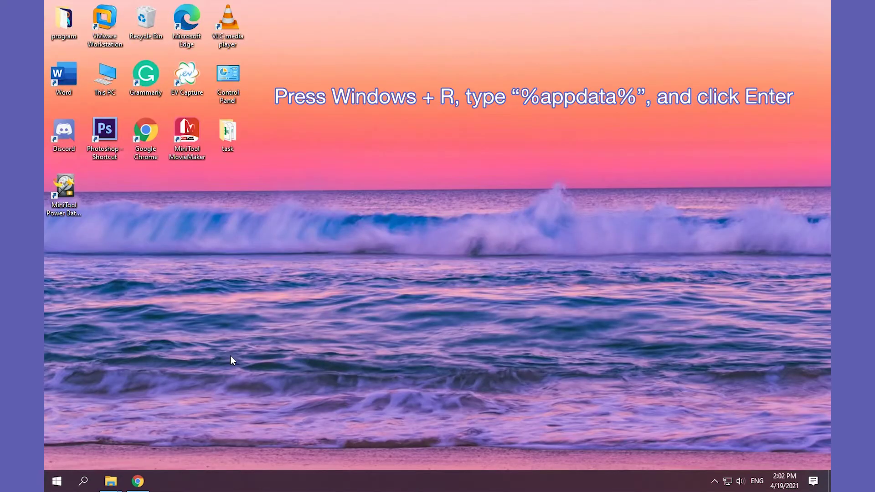
Open %appdata% and delete the discord folder from AppData Roaming.
{"action": "key", "text": "super+r"}
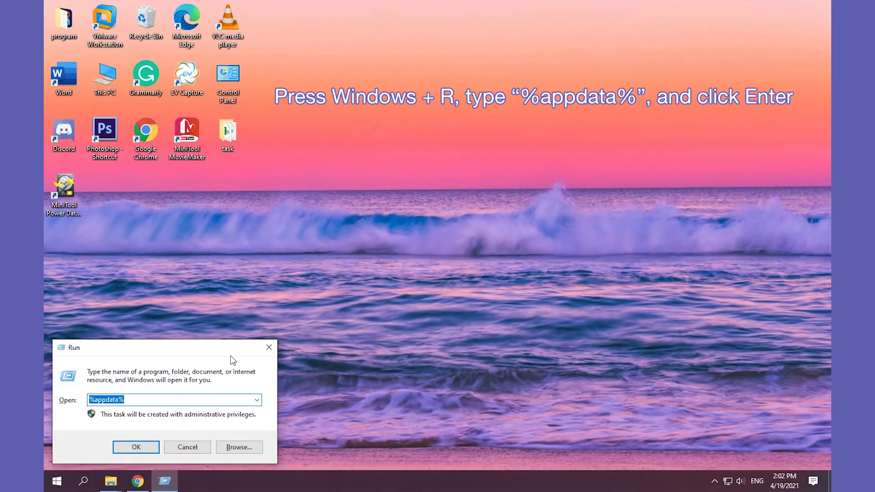
{"action": "key", "text": "End"}
{"action": "key", "text": "Return"}
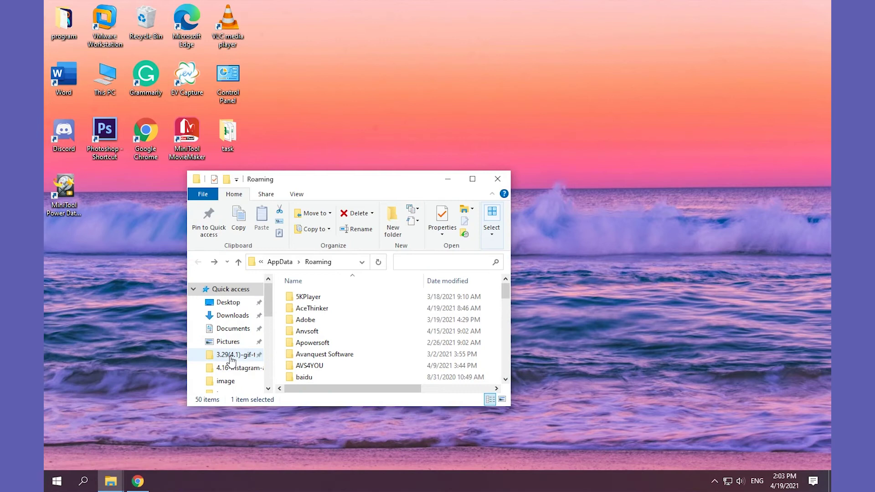
{"action": "left_click", "coordinate": [473, 182]}
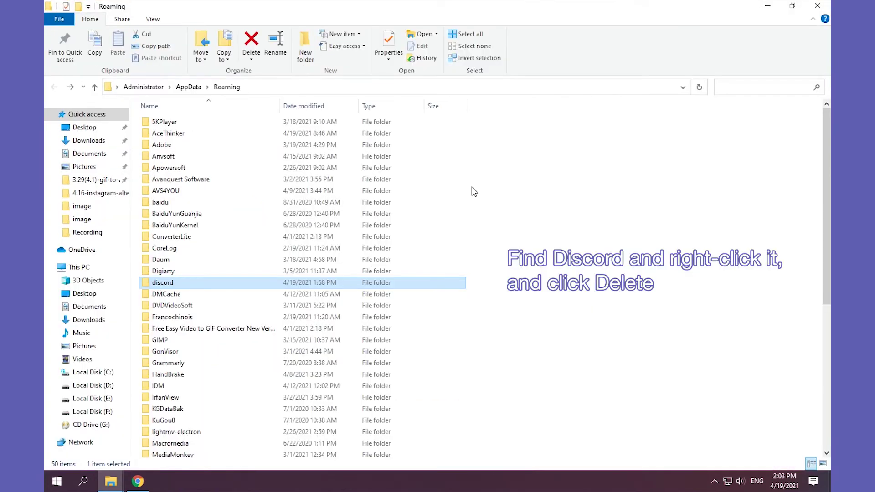
{"action": "right_click", "coordinate": [168, 284]}
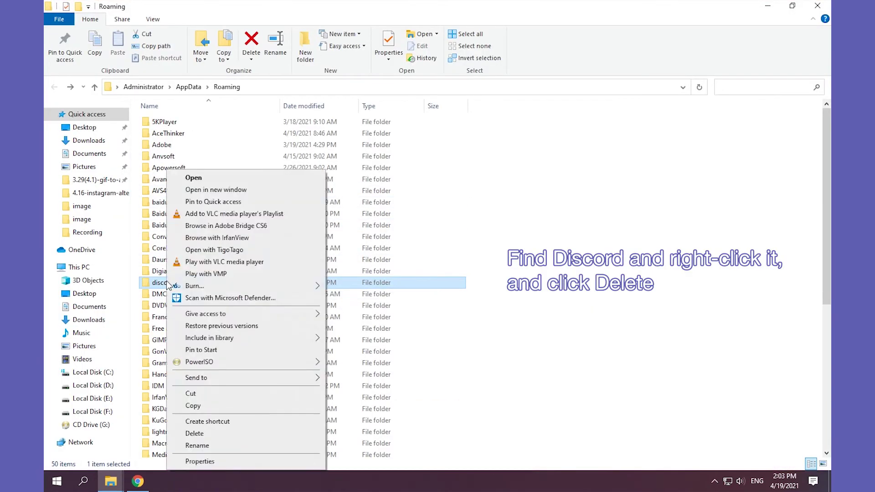
{"action": "left_click", "coordinate": [203, 434]}
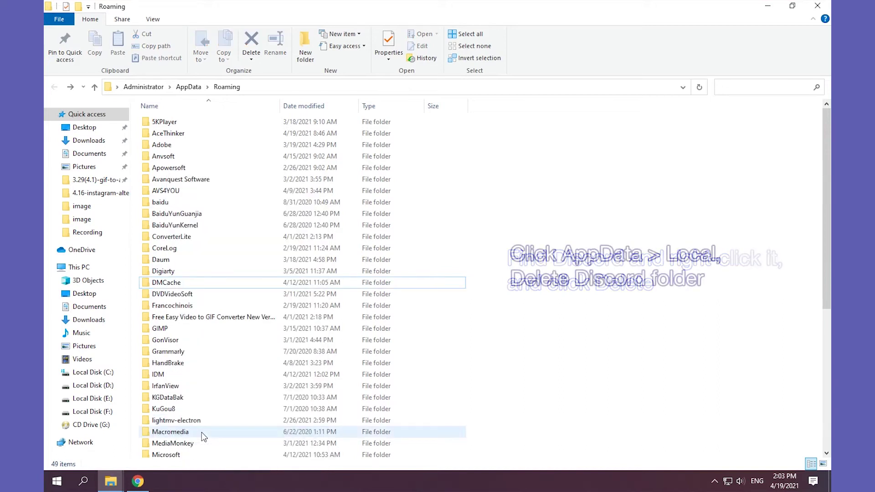
Delete the Discord folder from AppData Local and close File Explorer.
{"action": "left_click", "coordinate": [193, 88]}
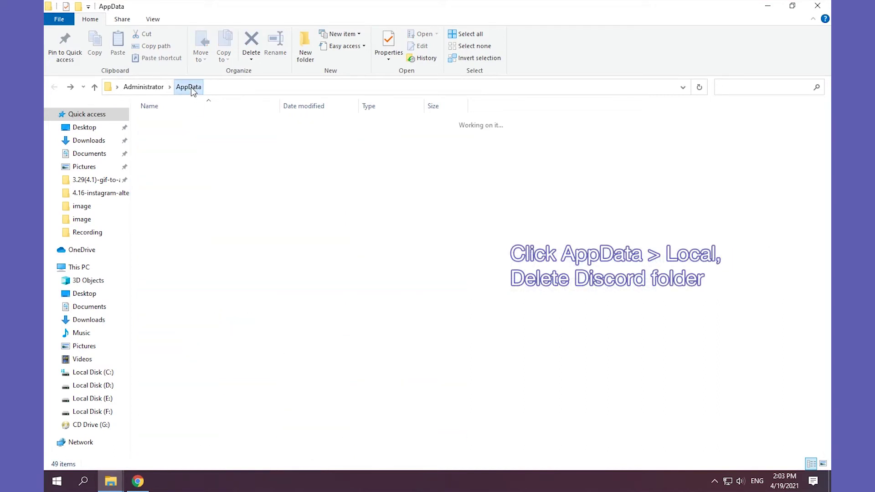
{"action": "left_click", "coordinate": [160, 124]}
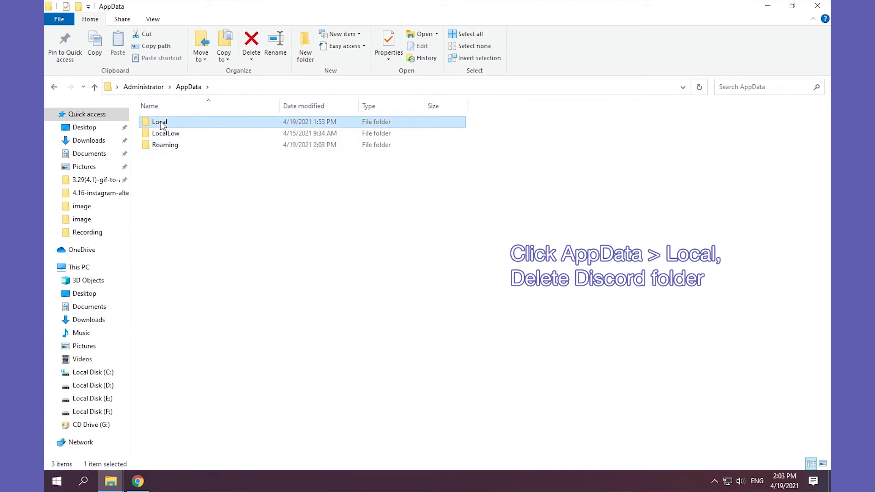
{"action": "double_click", "coordinate": [161, 124]}
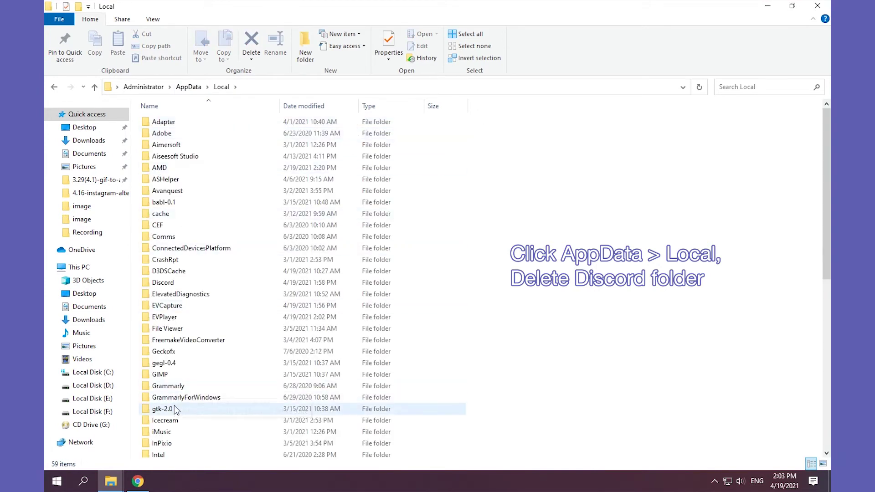
{"action": "right_click", "coordinate": [168, 285]}
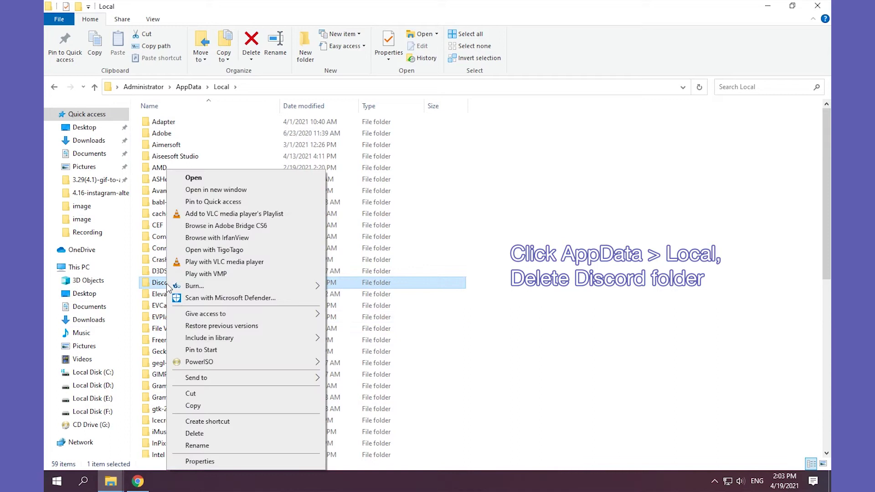
{"action": "left_click", "coordinate": [202, 434]}
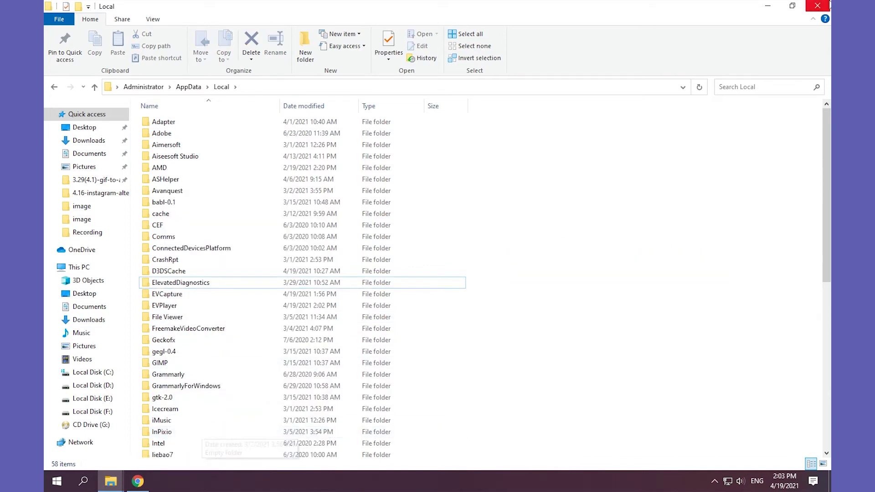
{"action": "left_click", "coordinate": [818, 5]}
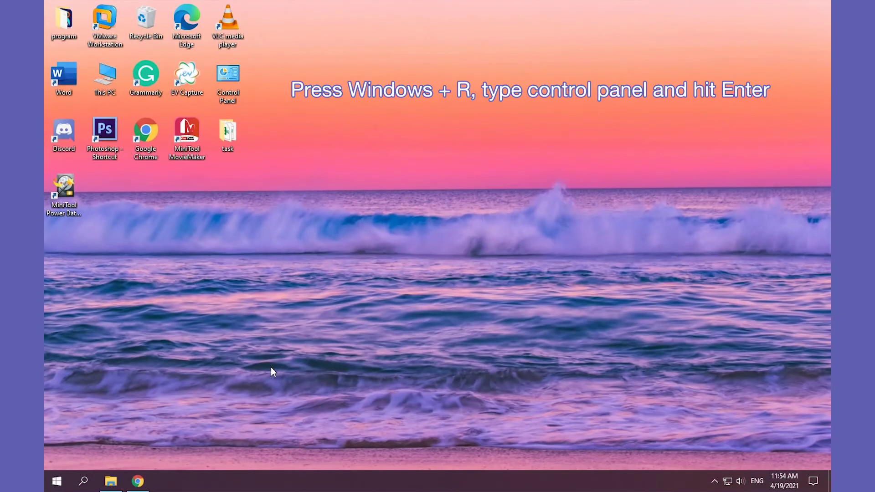
Set the LAN to automatically detect settings with no proxy server, then close Internet Properties.
{"action": "key", "text": "super+r"}
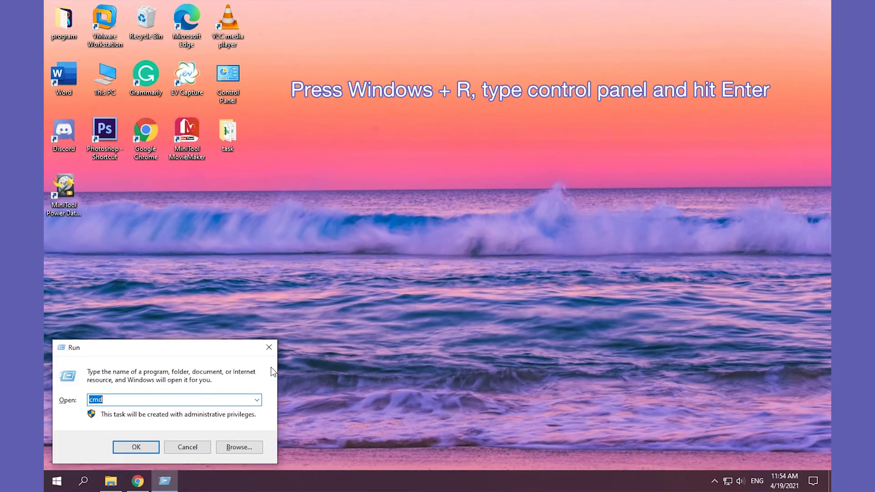
{"action": "type", "text": "control "}
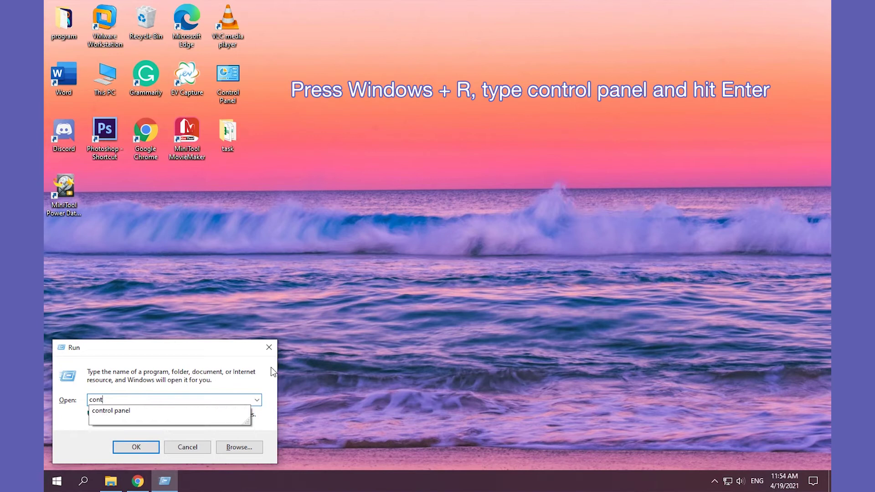
{"action": "type", "text": "panel"}
{"action": "key", "text": "Return"}
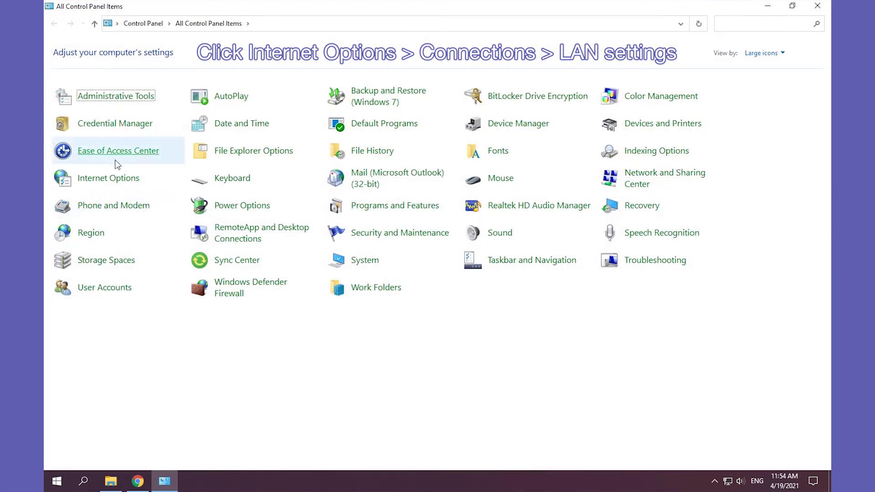
{"action": "left_click", "coordinate": [115, 178]}
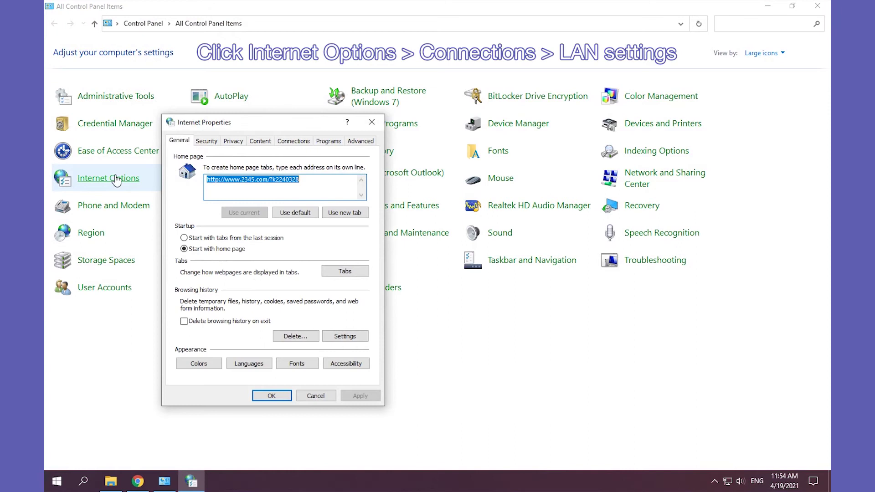
{"action": "left_click", "coordinate": [297, 144]}
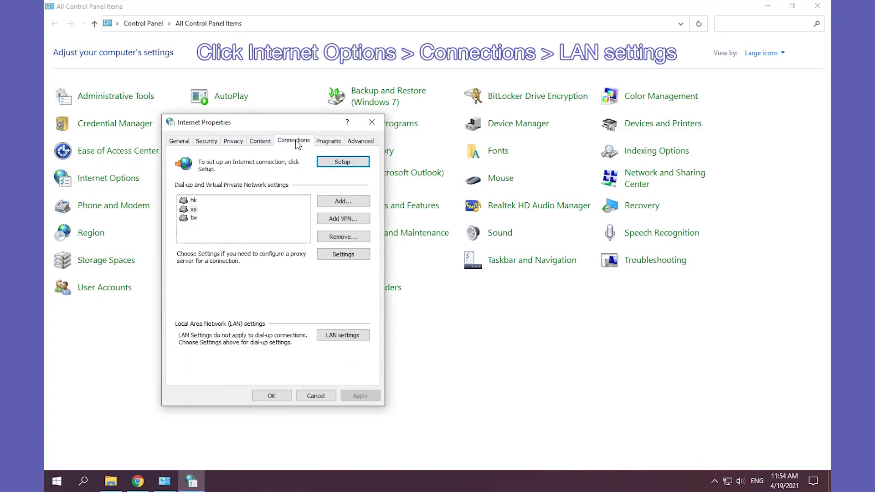
{"action": "left_click", "coordinate": [348, 336]}
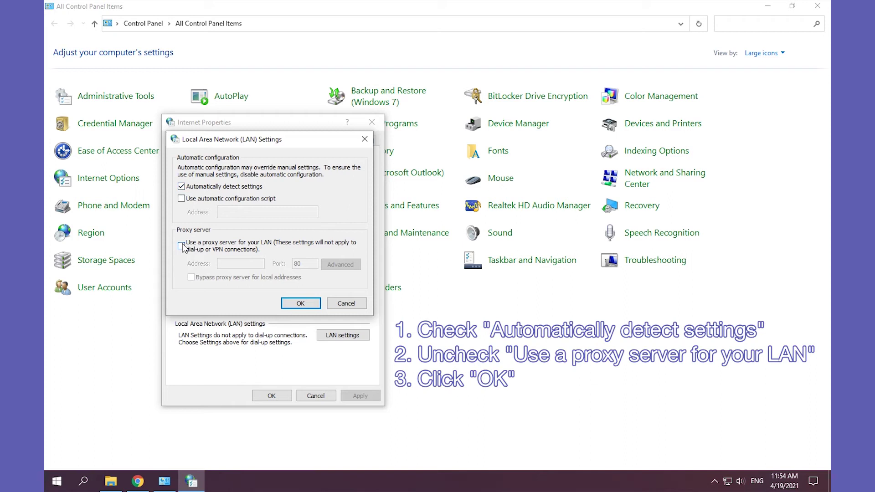
{"action": "left_click", "coordinate": [301, 304]}
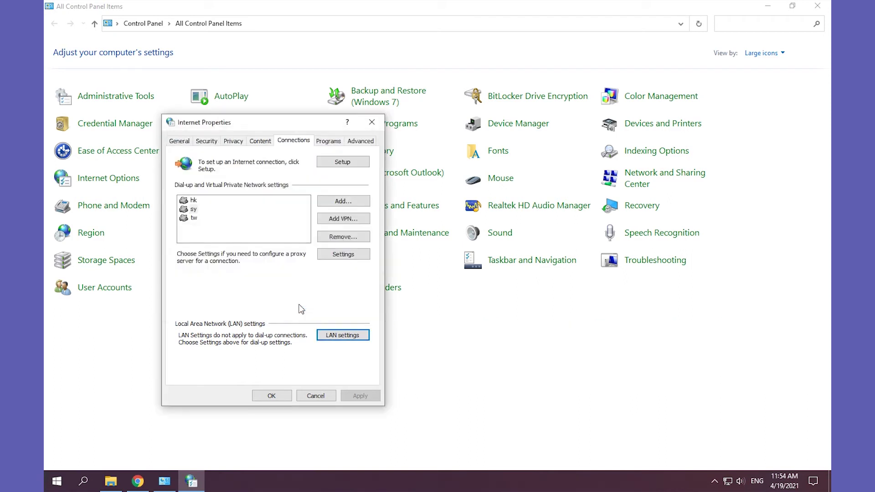
{"action": "left_click", "coordinate": [372, 121]}
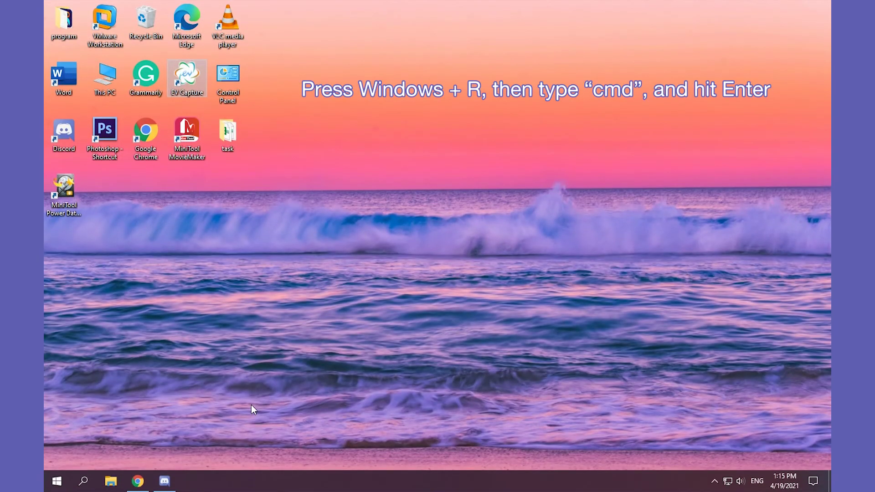
Flush the DNS resolver cache by running 'ipconfig/flushdns' in Command Prompt.
{"action": "key", "text": "super+r"}
{"action": "type", "text": "cmd"}
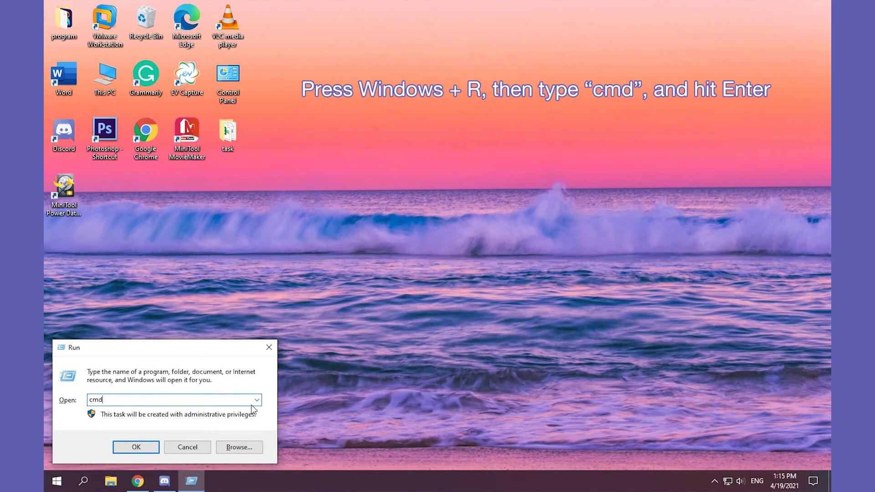
{"action": "key", "text": "Return"}
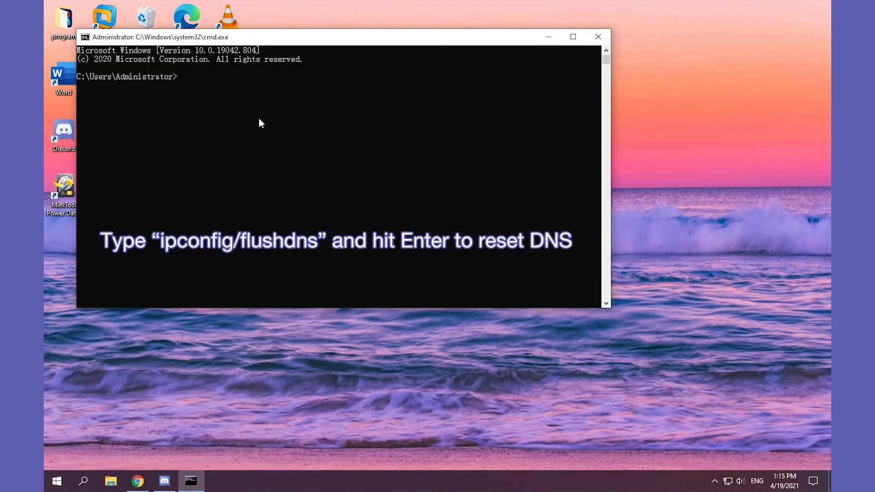
{"action": "left_click", "coordinate": [201, 81]}
{"action": "type", "text": "ipconfig/flushdns"}
{"action": "key", "text": "Return"}
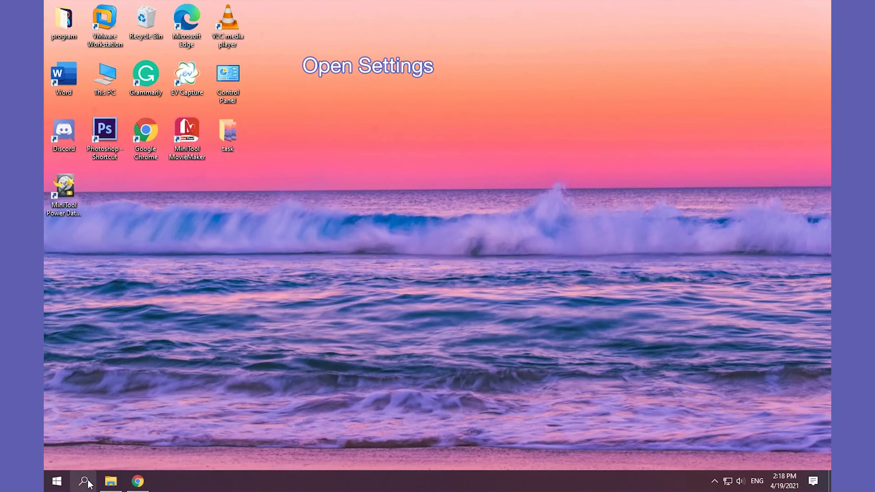
Turn on 'Set time automatically' under Time & Language, then close Settings.
{"action": "left_click", "coordinate": [85, 483]}
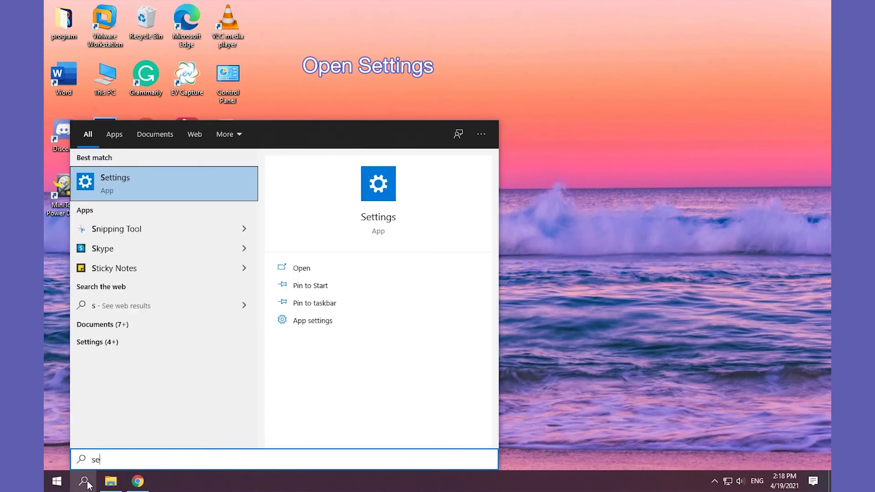
{"action": "type", "text": "ttings"}
{"action": "key", "text": "Return"}
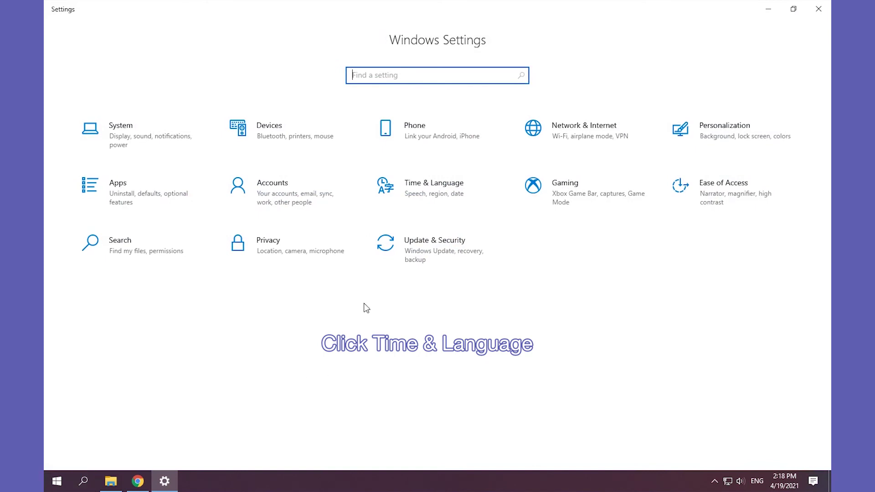
{"action": "left_click", "coordinate": [423, 182]}
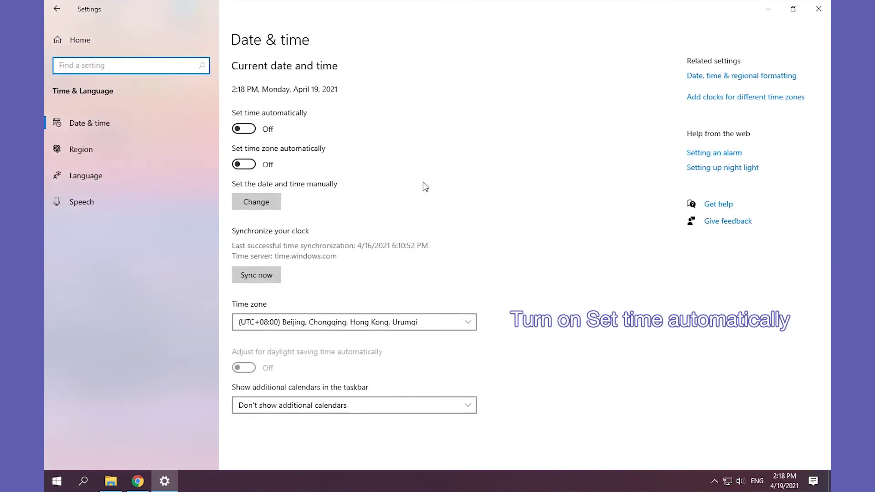
{"action": "left_click", "coordinate": [249, 133]}
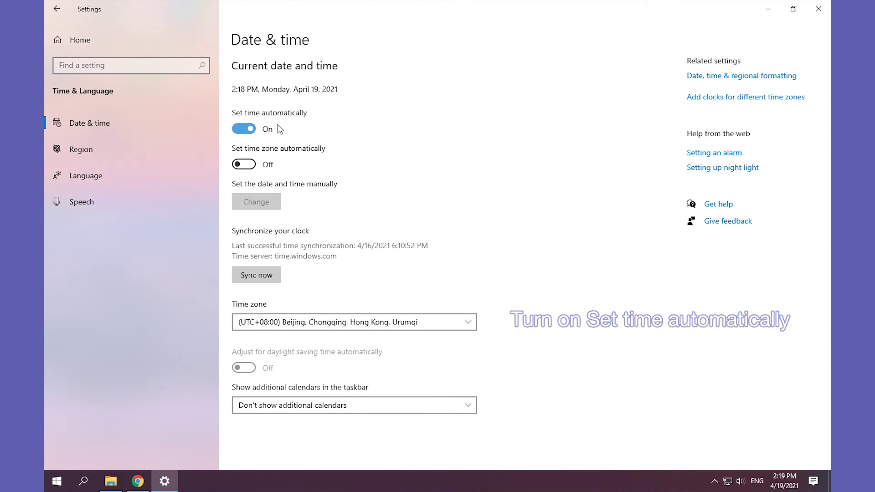
{"action": "left_click", "coordinate": [820, 9]}
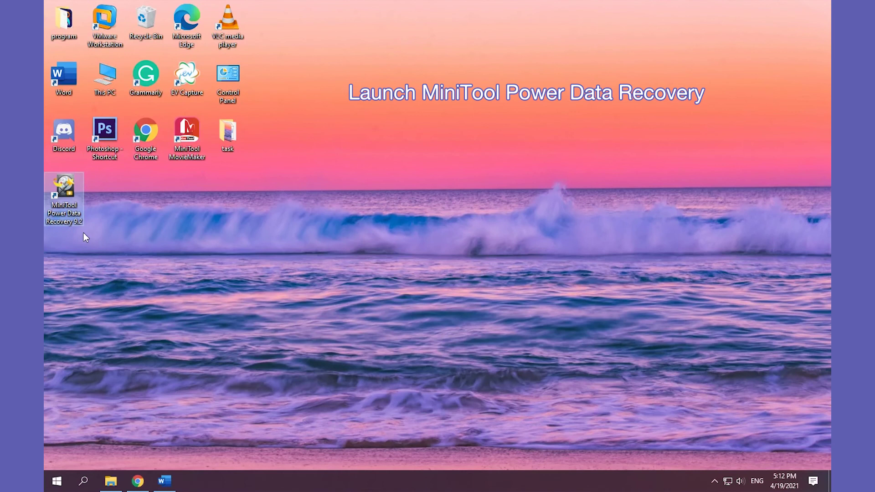
Launch MiniTool Power Data Recovery and scan the Recycle Bin.
{"action": "right_click", "coordinate": [65, 177]}
{"action": "left_click", "coordinate": [91, 184]}
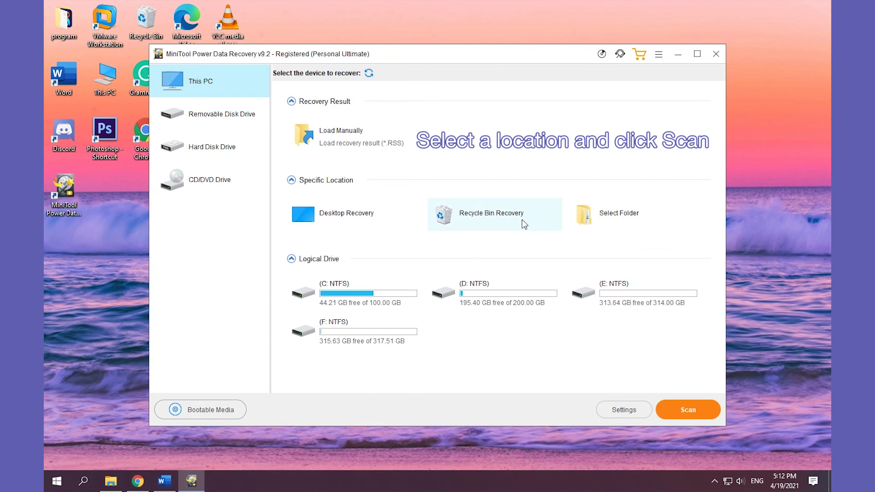
{"action": "left_click", "coordinate": [519, 221]}
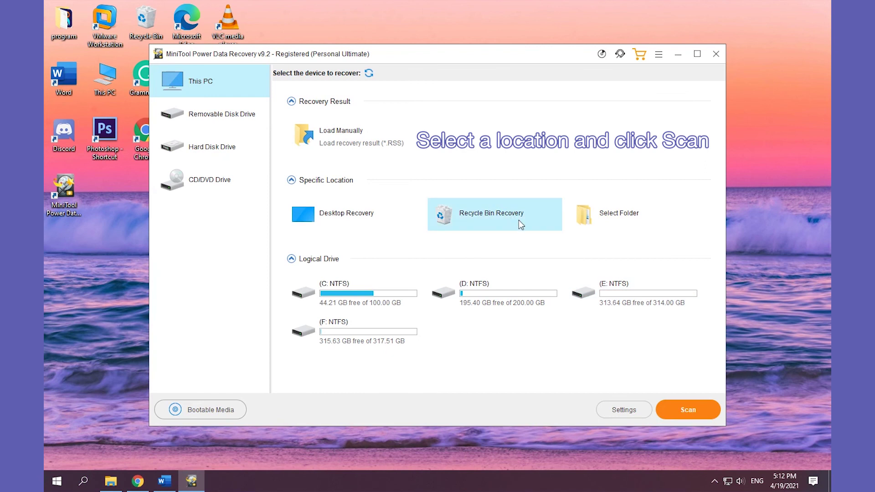
{"action": "left_click", "coordinate": [701, 413]}
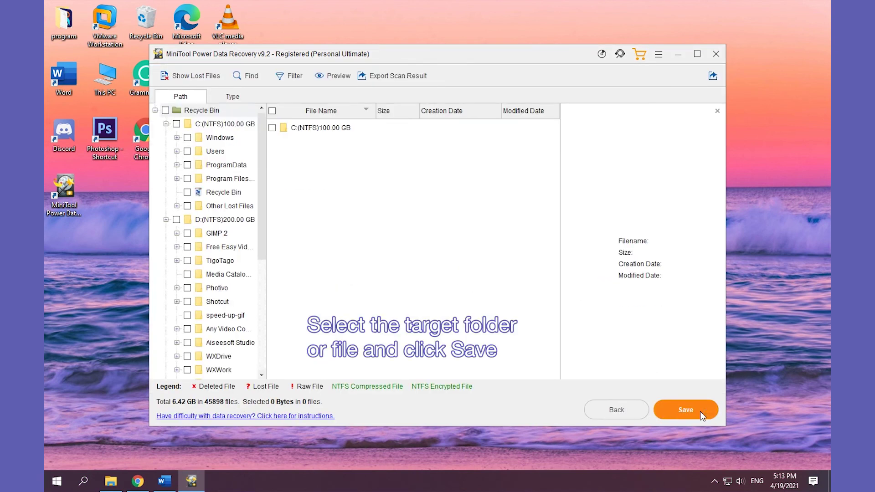
Select the speed-up-gif folder for recovery and save it to the Desktop.
{"action": "left_click", "coordinate": [187, 315]}
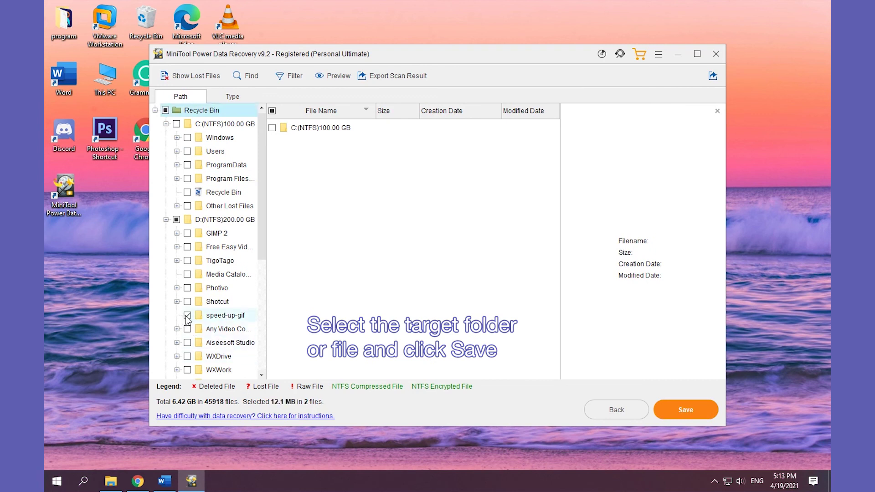
{"action": "left_click", "coordinate": [683, 412]}
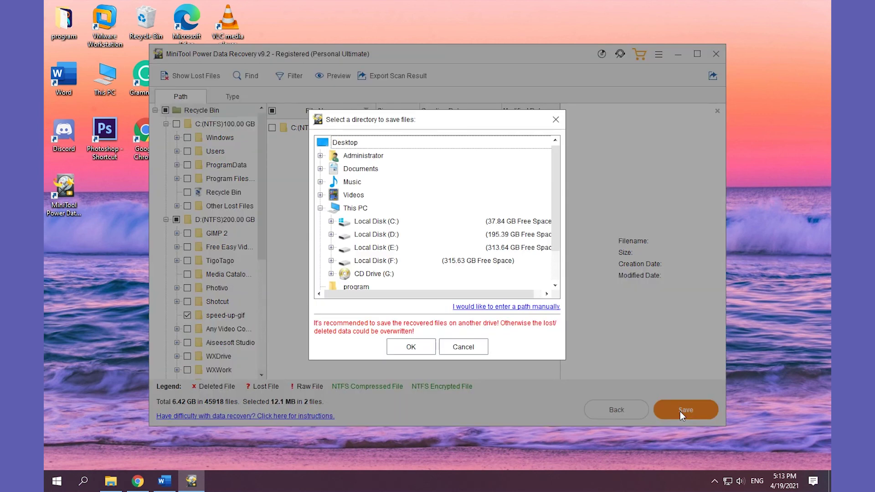
{"action": "left_click", "coordinate": [341, 145]}
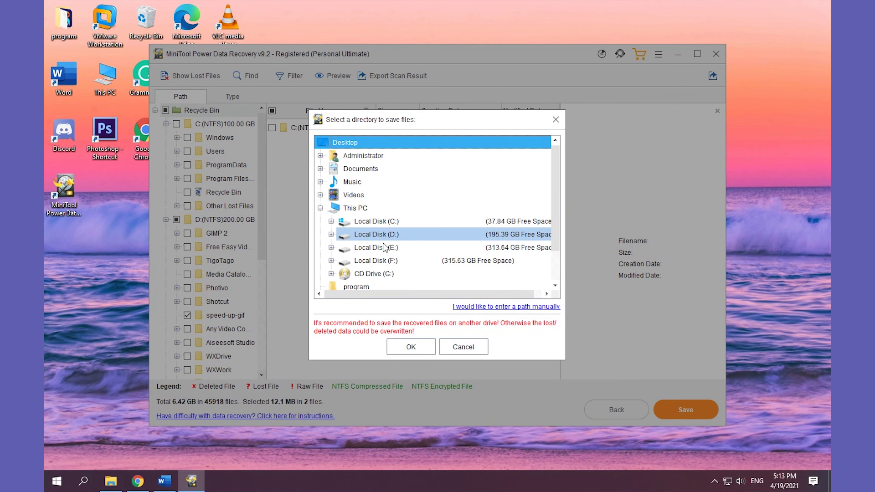
Recover the 2 files (12.1 MB) to the desktop, then request to exit MiniTool Power Data Recovery.
{"action": "left_click", "coordinate": [411, 347]}
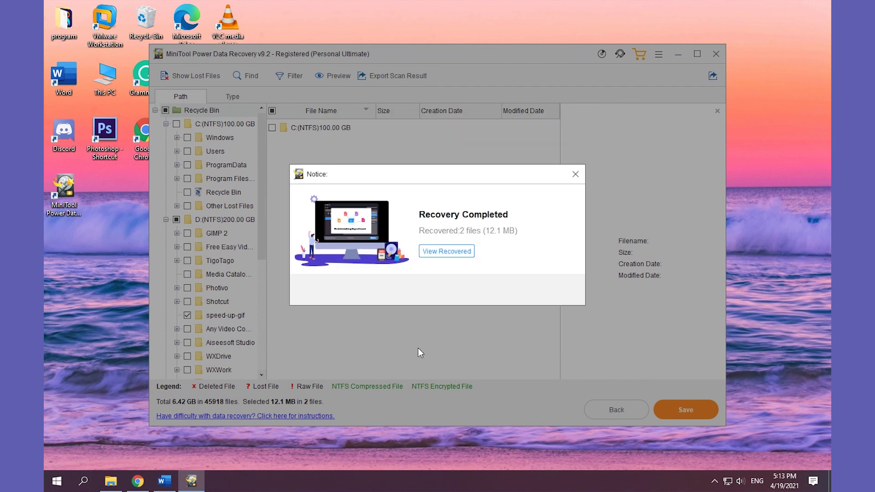
{"action": "left_click", "coordinate": [576, 174]}
{"action": "left_click", "coordinate": [717, 58]}
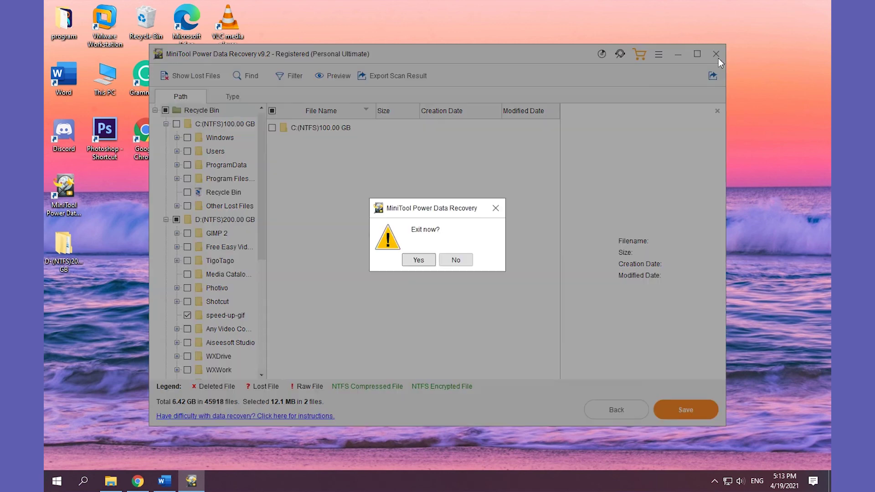